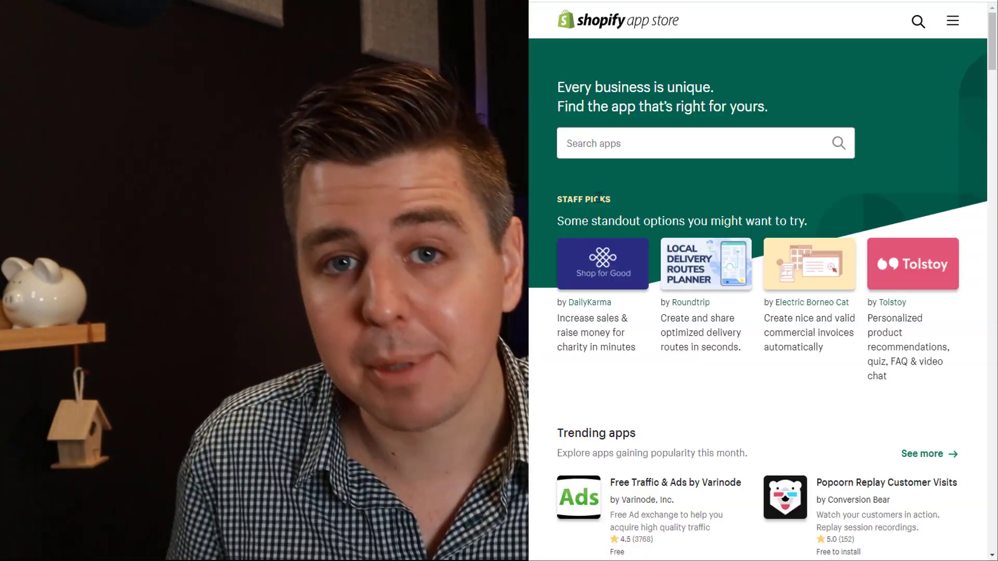
# - Search the App Store for 'flow' and install the Shopify Flow app on the store
pyautogui.click(644, 154)
pyautogui.write('flow')
pyautogui.press('Return')
pyautogui.scroll(-5, 643, 140)
pyautogui.click(813, 278)
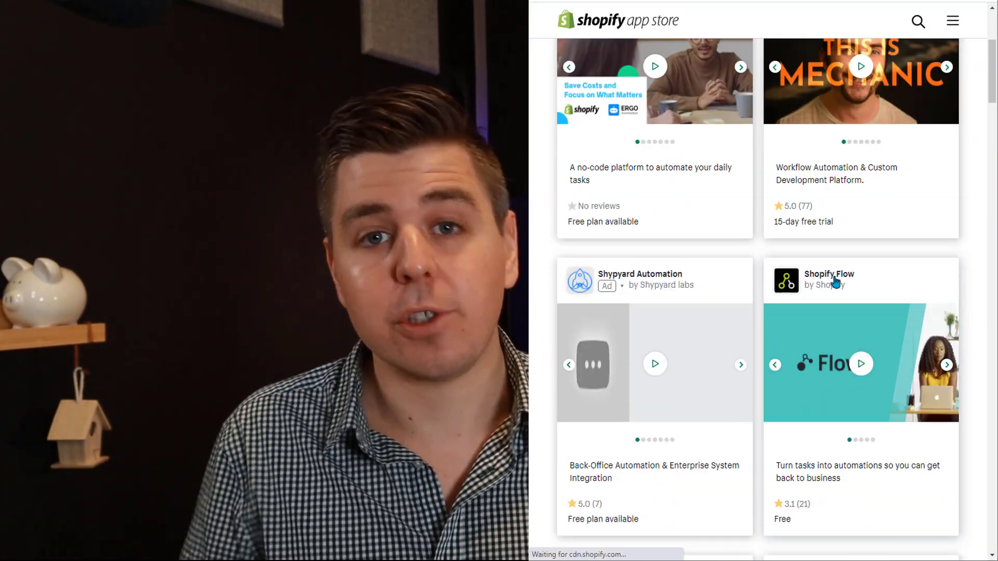
pyautogui.click(673, 216)
pyautogui.scroll(-6, 689, 196)
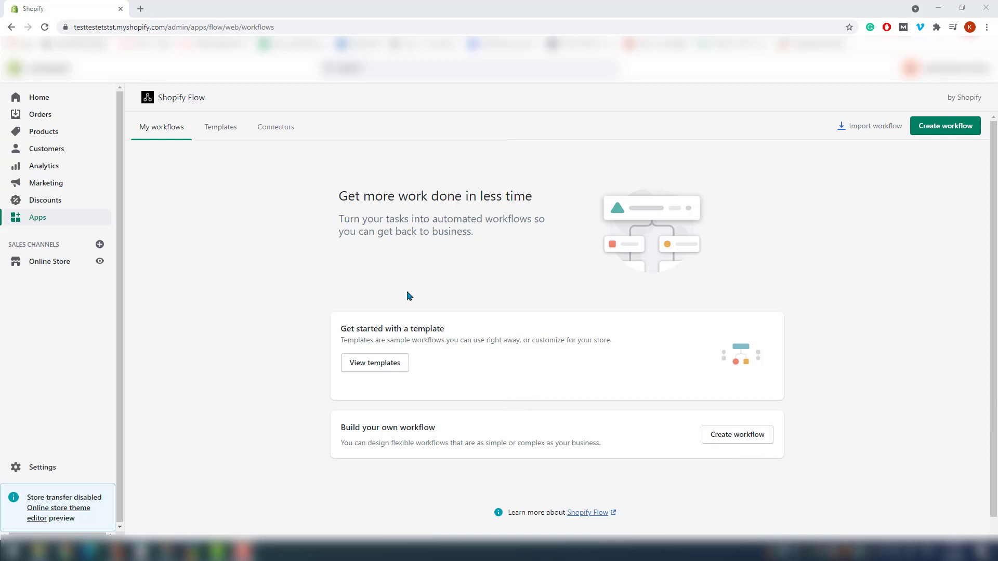
# - Browse the list of ready-made Shopify Flow workflow templates
pyautogui.click(224, 130)
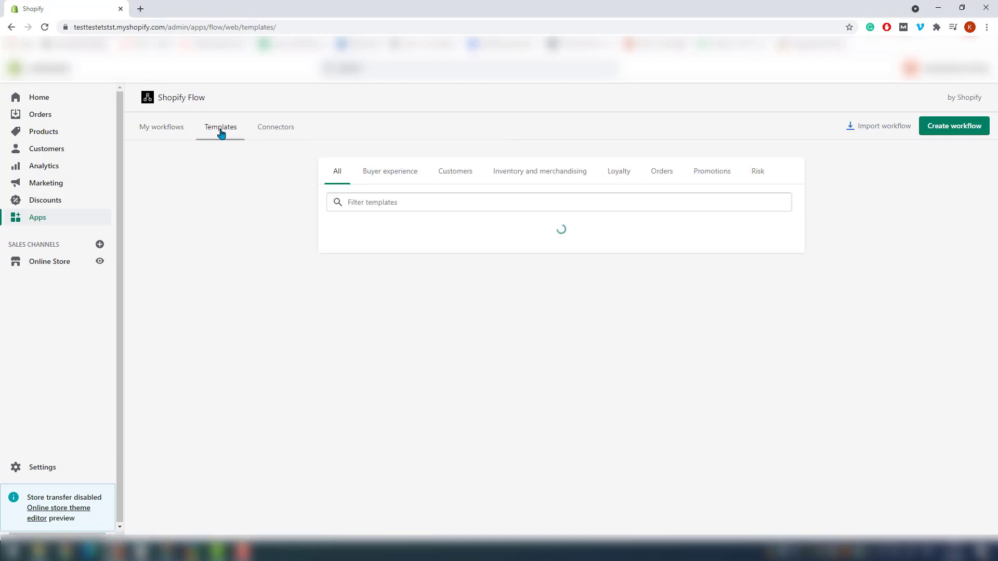
pyautogui.scroll(-5, 248, 345)
pyautogui.scroll(-3, 248, 347)
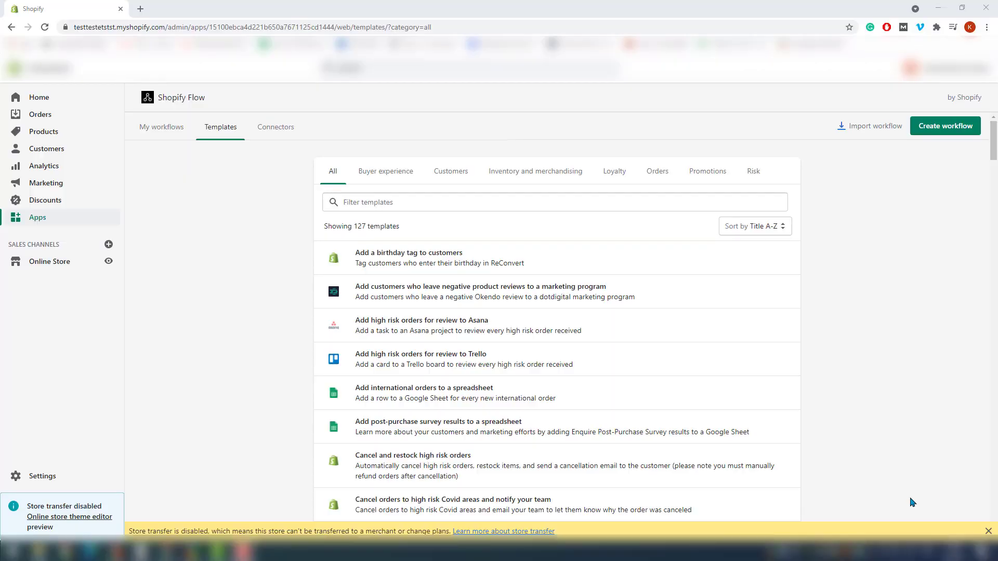
# - Create a workflow from the 'Cancel and restock high risk orders' template and open it for editing
pyautogui.click(751, 468)
pyautogui.scroll(-2, 589, 384)
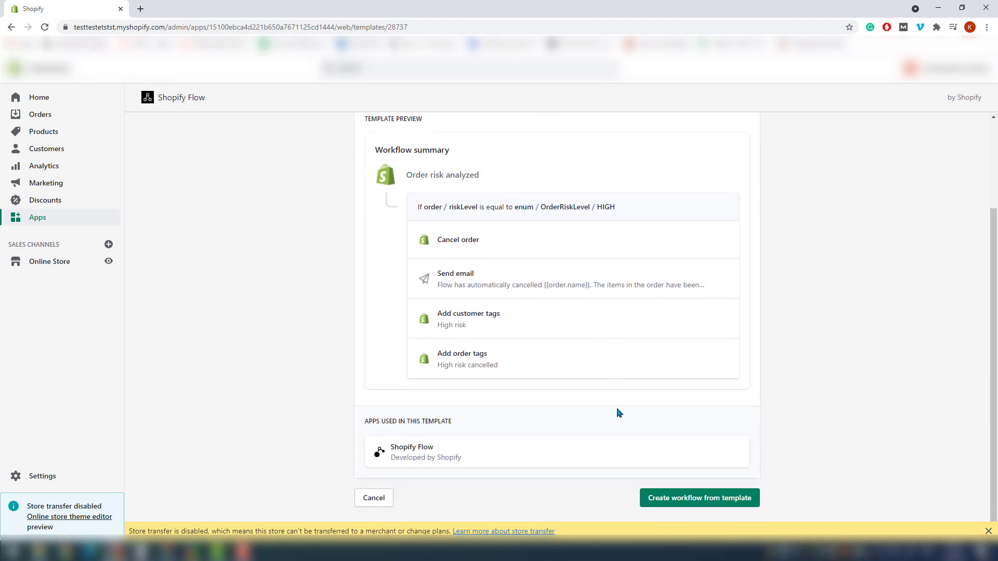
pyautogui.click(704, 497)
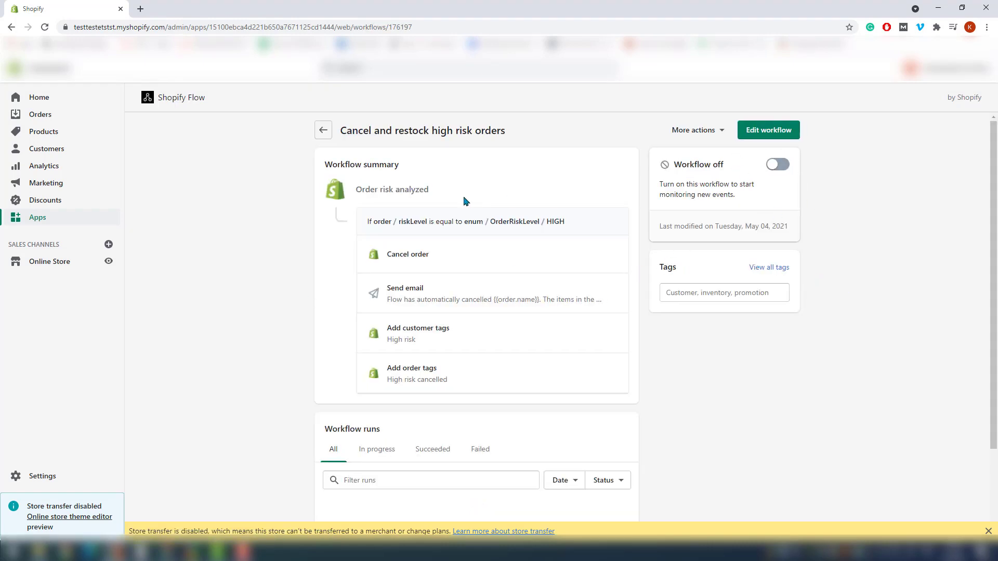
pyautogui.scroll(-2, 468, 363)
pyautogui.click(773, 133)
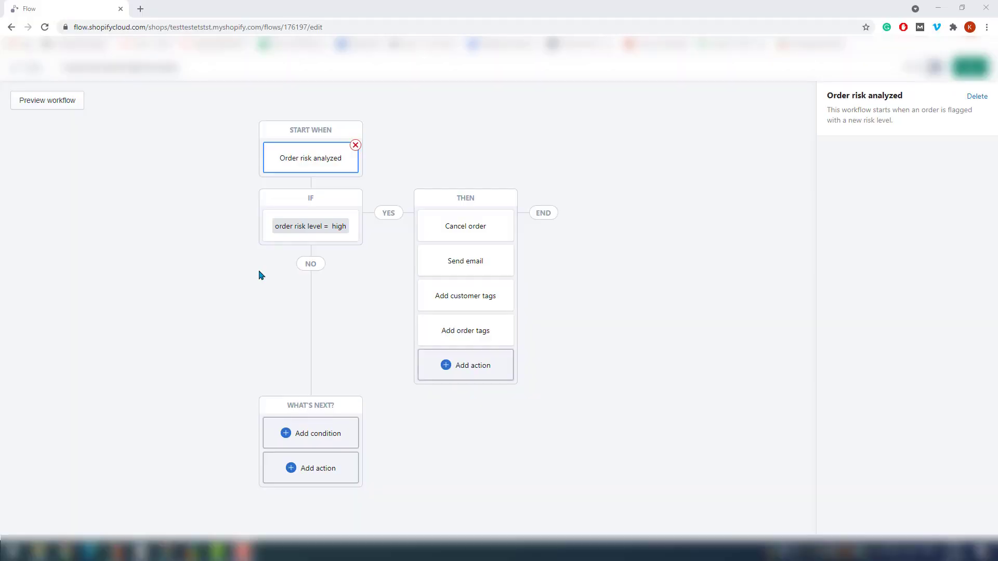
pyautogui.click(311, 227)
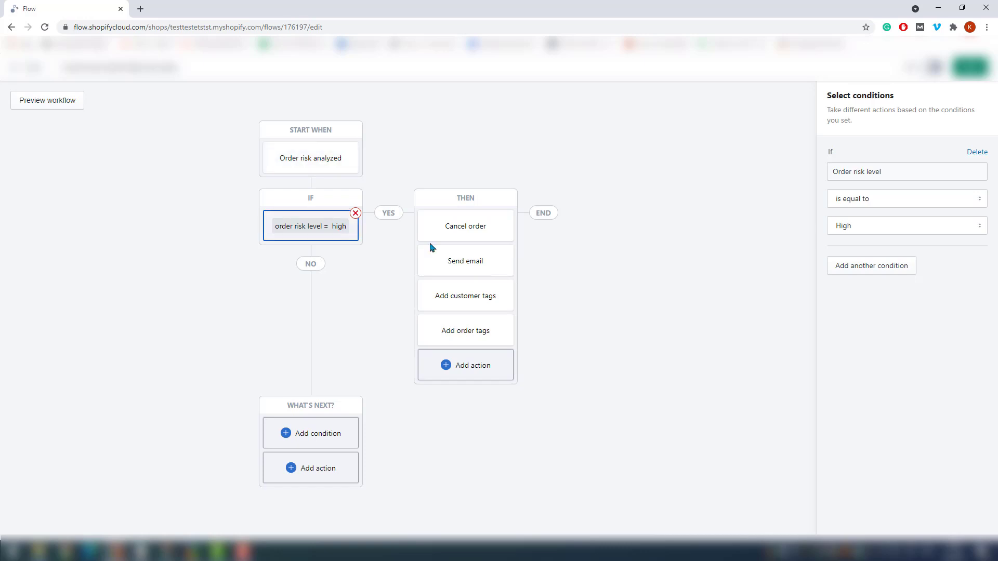
pyautogui.click(882, 266)
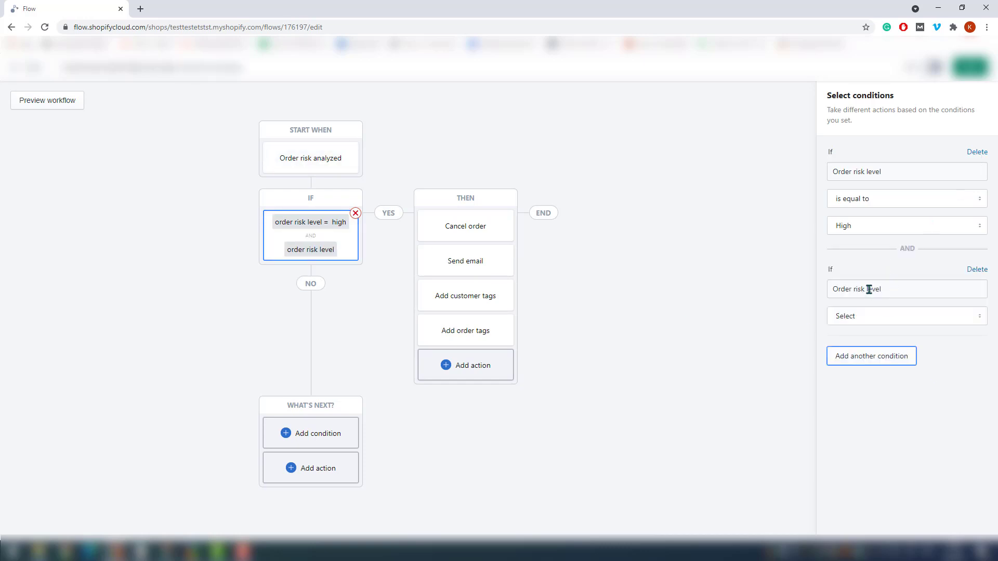
pyautogui.click(869, 289)
pyautogui.scroll(-5, 902, 447)
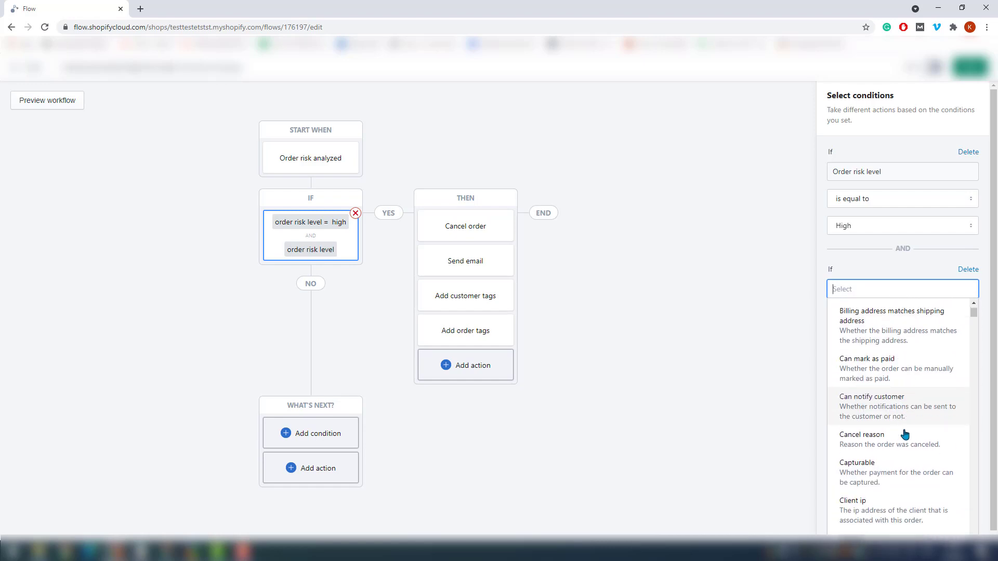
pyautogui.scroll(-6, 901, 485)
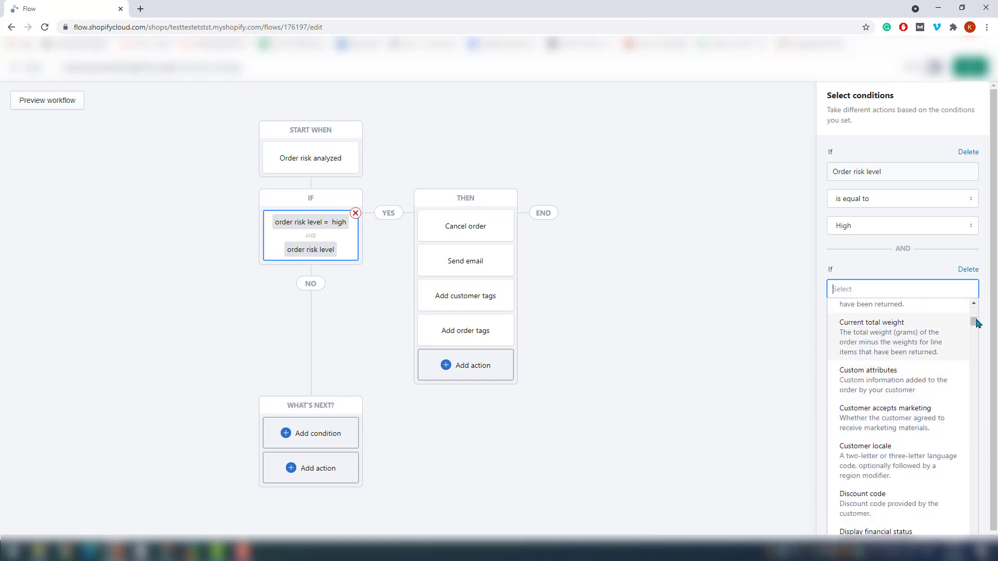
pyautogui.moveTo(976, 323); pyautogui.dragTo(986, 538)
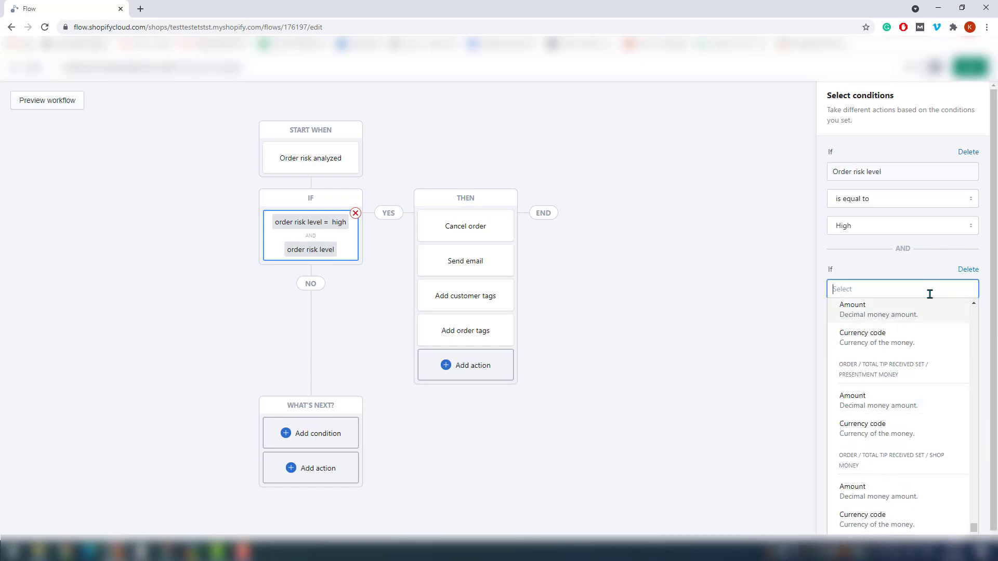
pyautogui.click(921, 272)
pyautogui.click(855, 317)
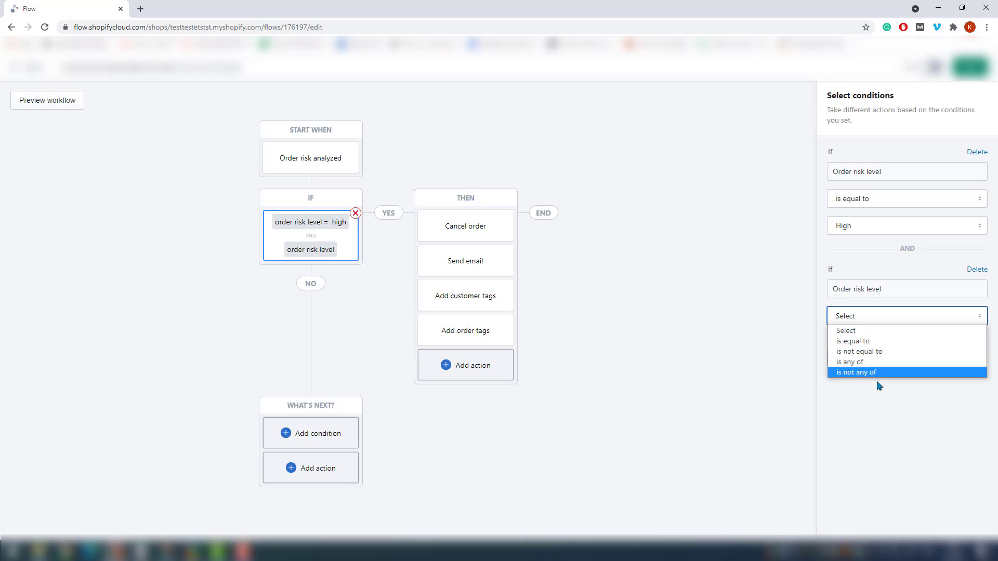
pyautogui.click(895, 431)
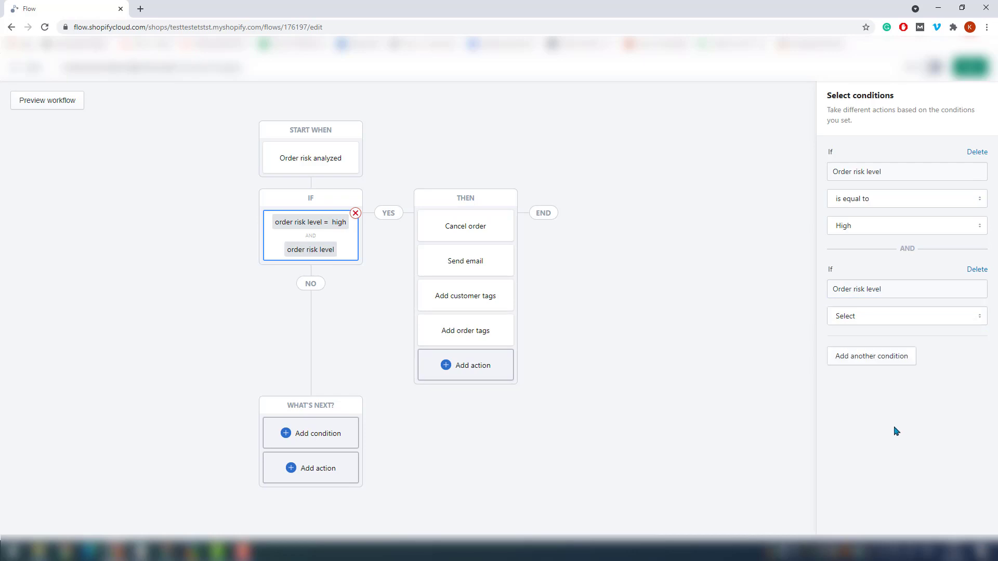
pyautogui.click(978, 270)
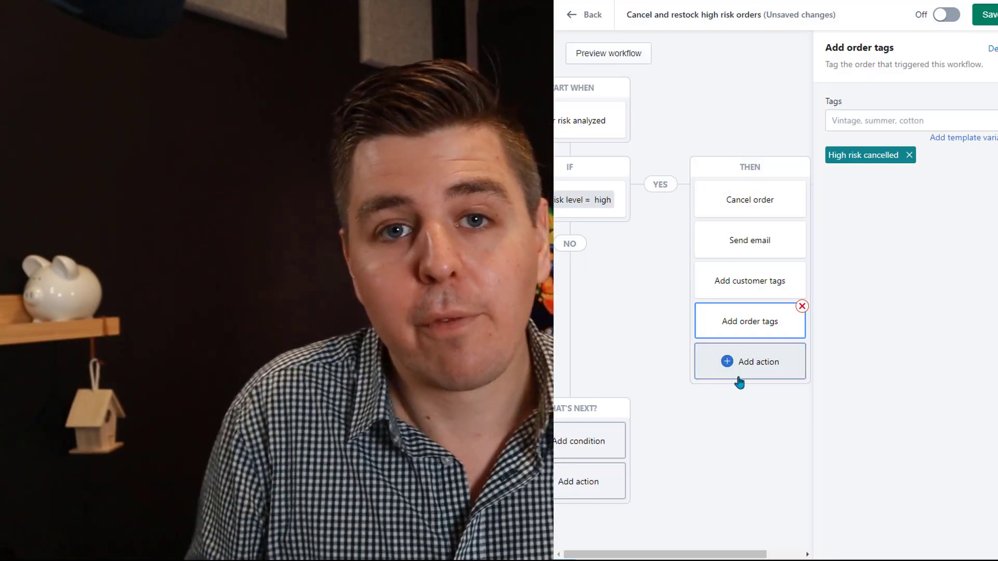
# - Add a Slack for Shopify Flow 'Send Slack message' action after Add order tags
pyautogui.click(738, 380)
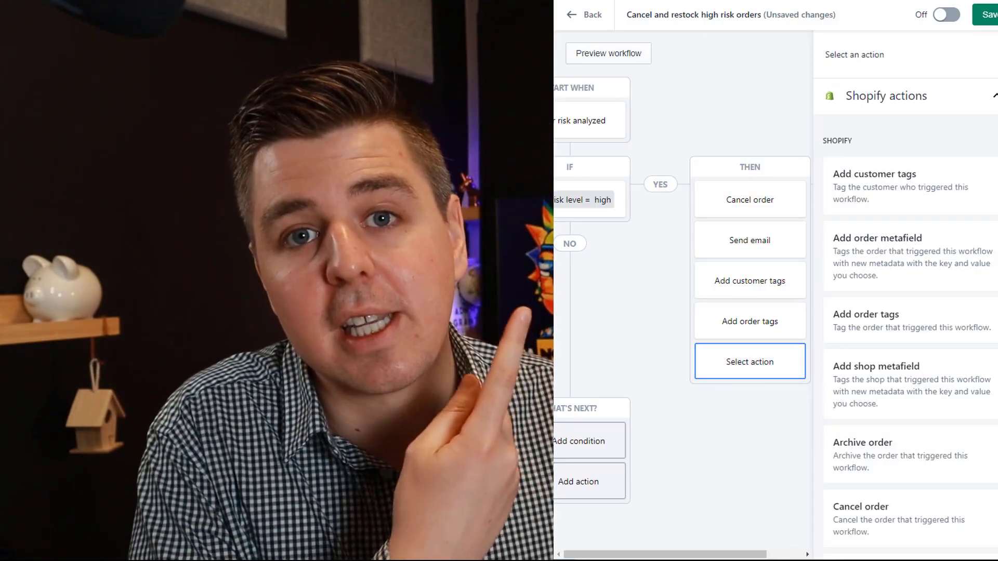
pyautogui.scroll(-5, 986, 497)
pyautogui.scroll(-15, 993, 514)
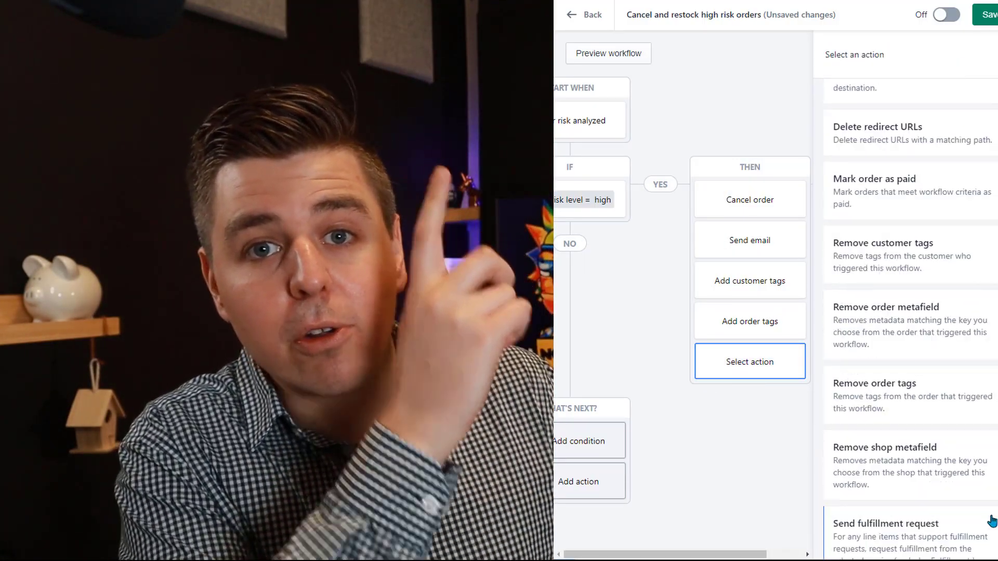
pyautogui.scroll(-8, 883, 467)
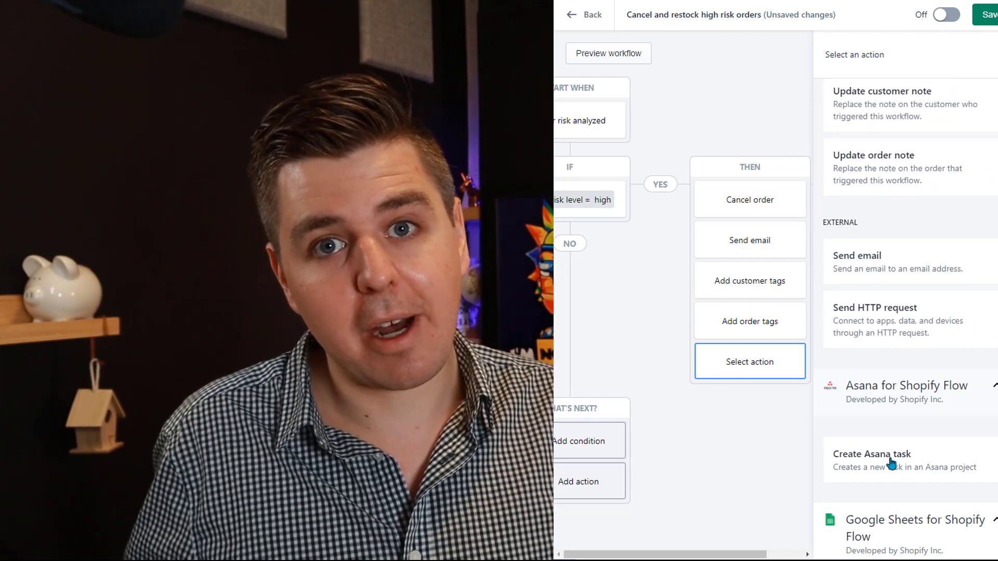
pyautogui.click(884, 432)
pyautogui.click(934, 466)
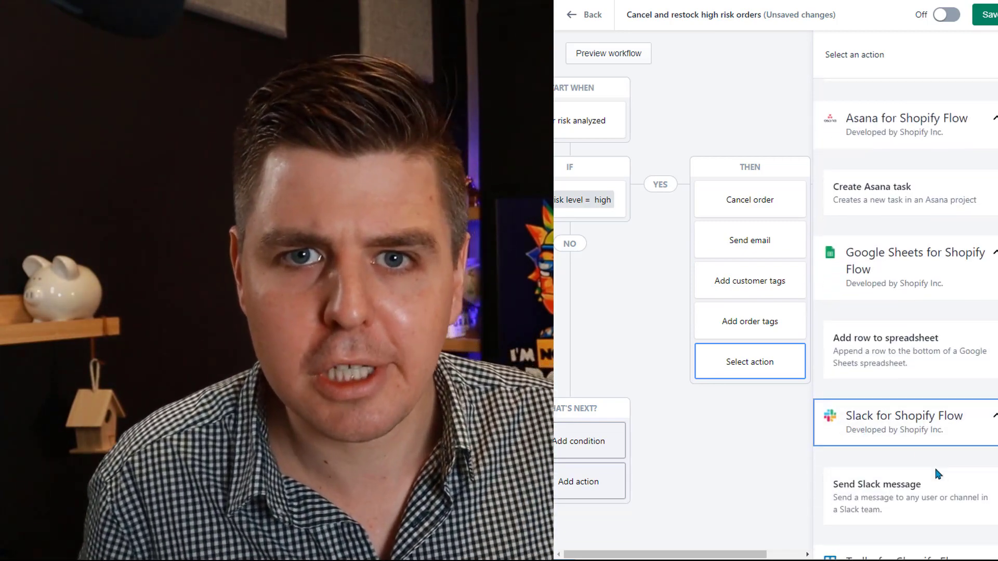
pyautogui.click(910, 535)
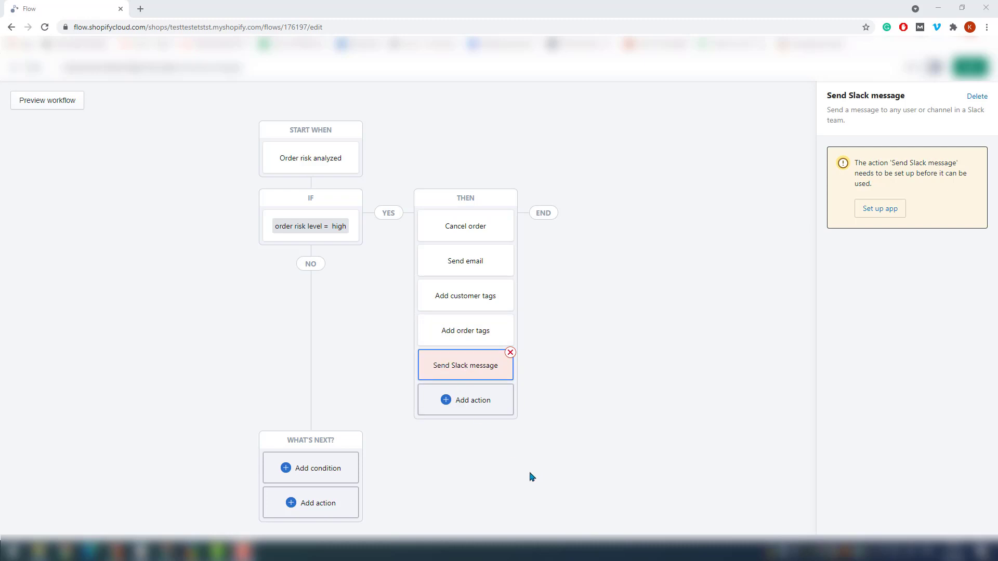
# - Add a no-branch condition where Order risk level is equal to Medium
pyautogui.click(340, 470)
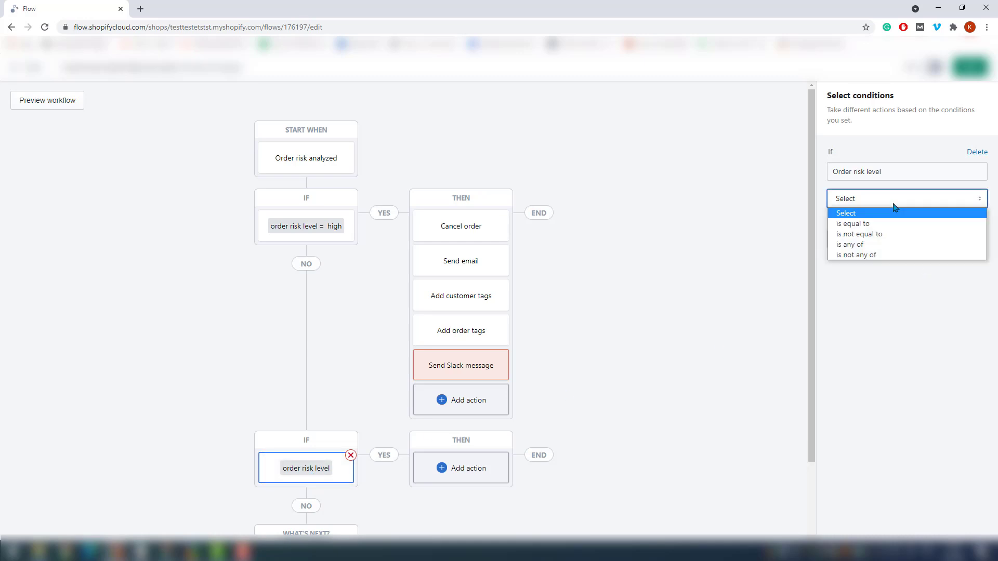
pyautogui.click(894, 227)
pyautogui.click(888, 232)
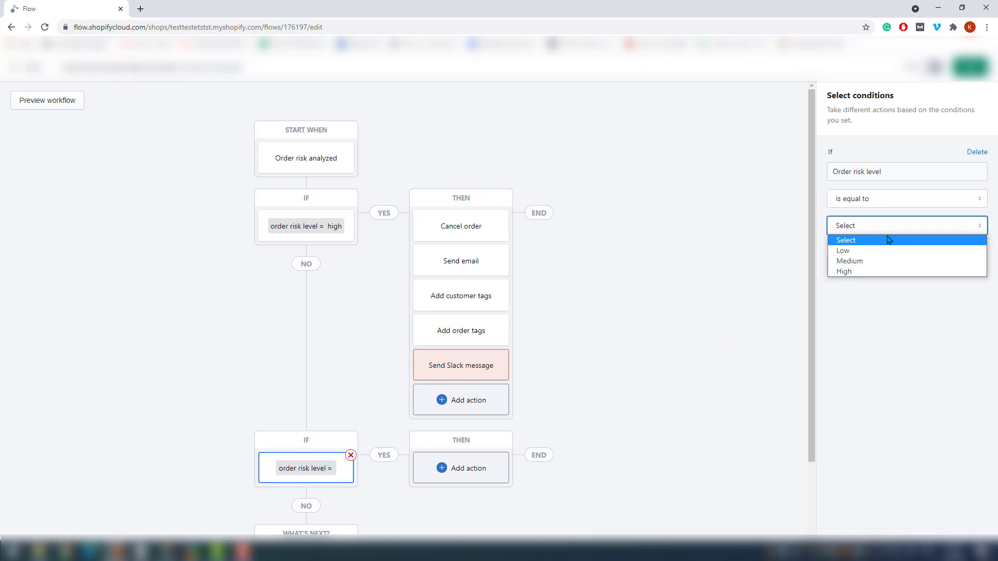
pyautogui.click(880, 261)
# - Give the medium-risk branch a 'Send Slack message' action
pyautogui.click(486, 470)
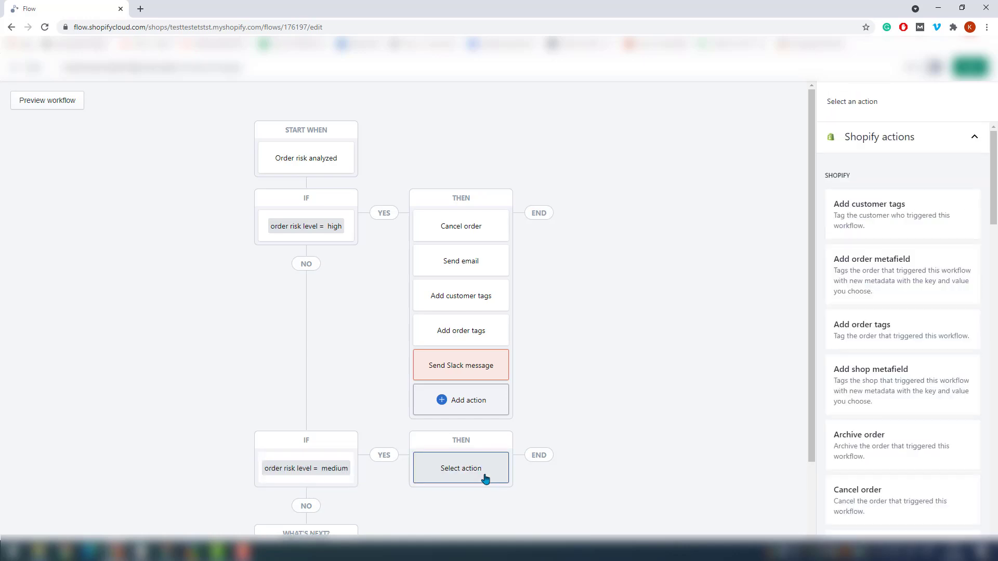
pyautogui.scroll(-14, 969, 386)
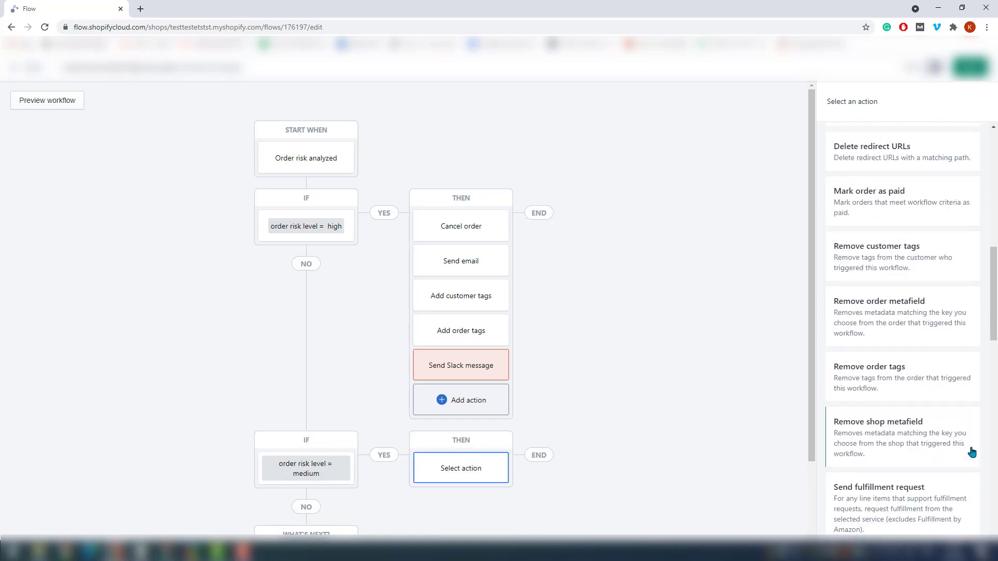
pyautogui.scroll(-10, 959, 473)
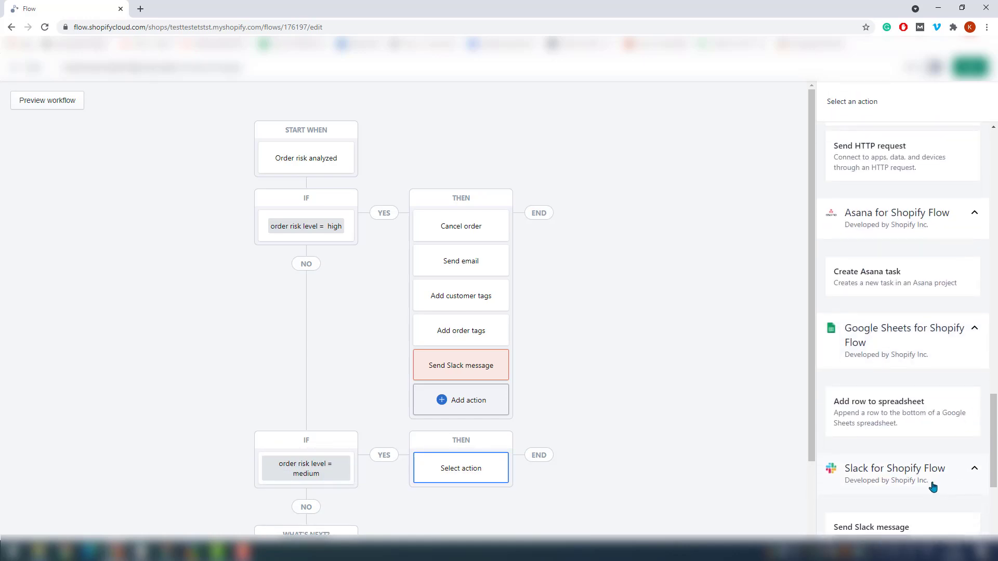
pyautogui.click(924, 440)
pyautogui.click(860, 435)
pyautogui.click(916, 481)
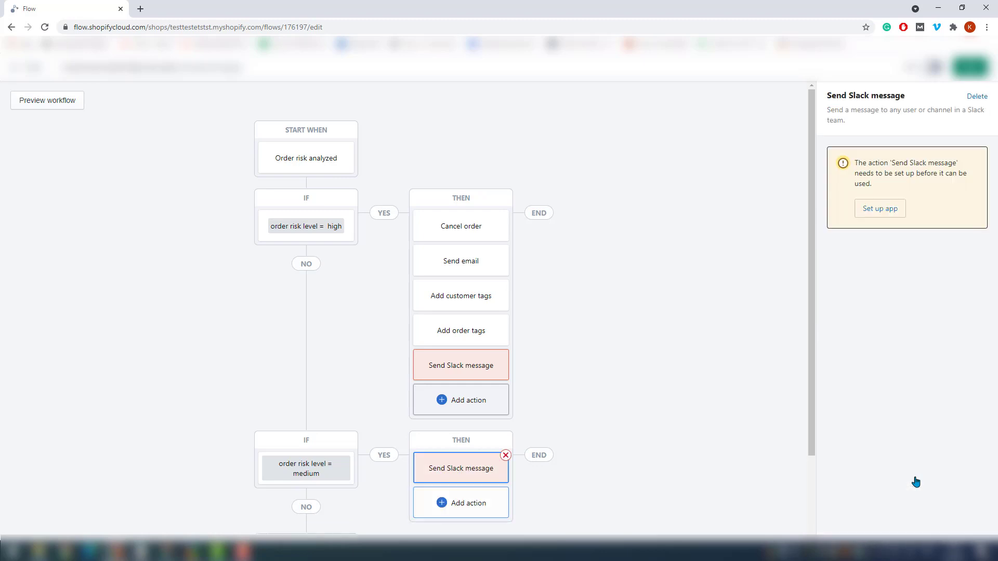
pyautogui.scroll(-2, 639, 488)
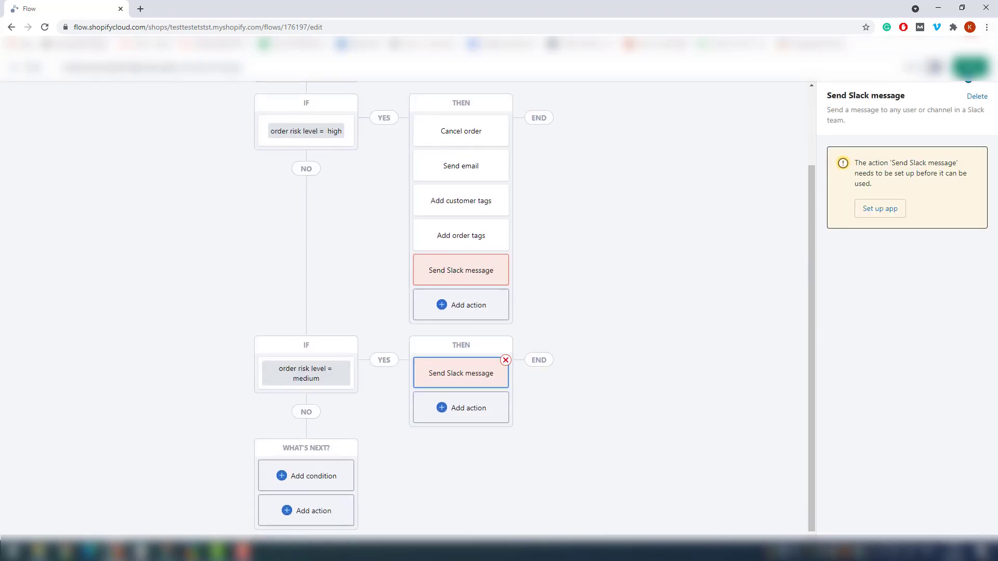